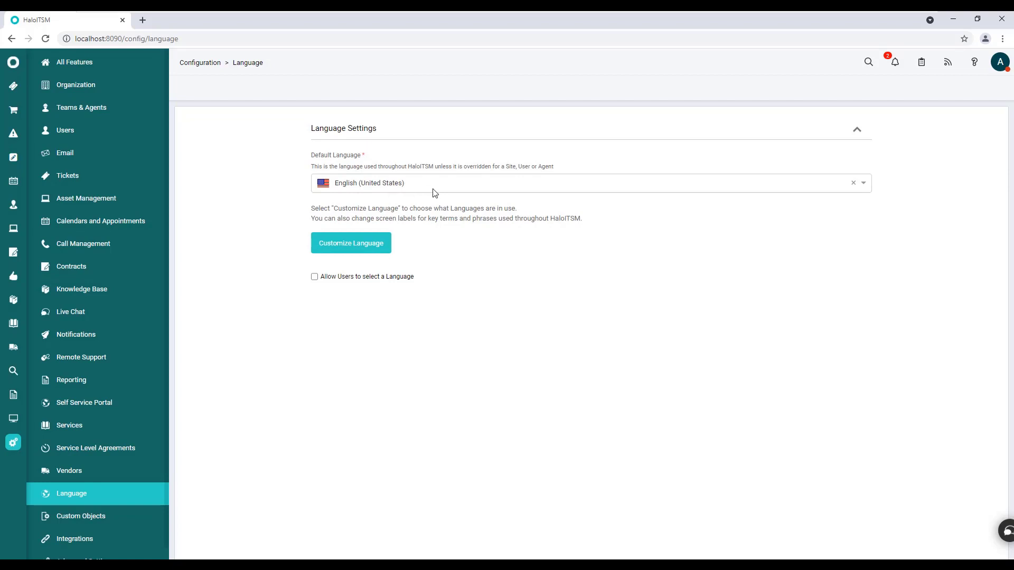
Step: Open the English (United States) language record from the language customization list
{"action": "left_click", "coordinate": [361, 251]}
{"action": "left_click", "coordinate": [366, 246]}
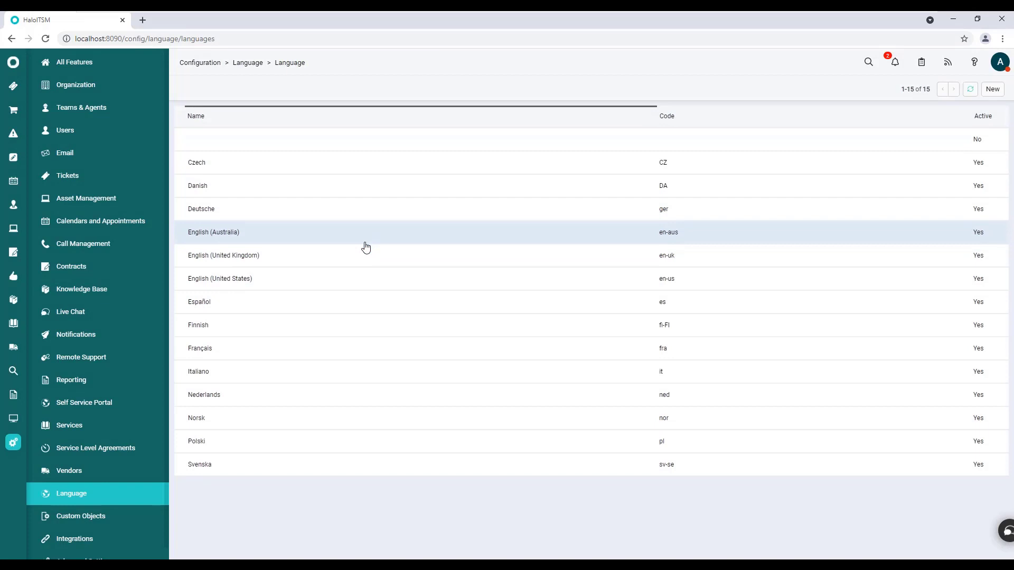
{"action": "left_click", "coordinate": [251, 285]}
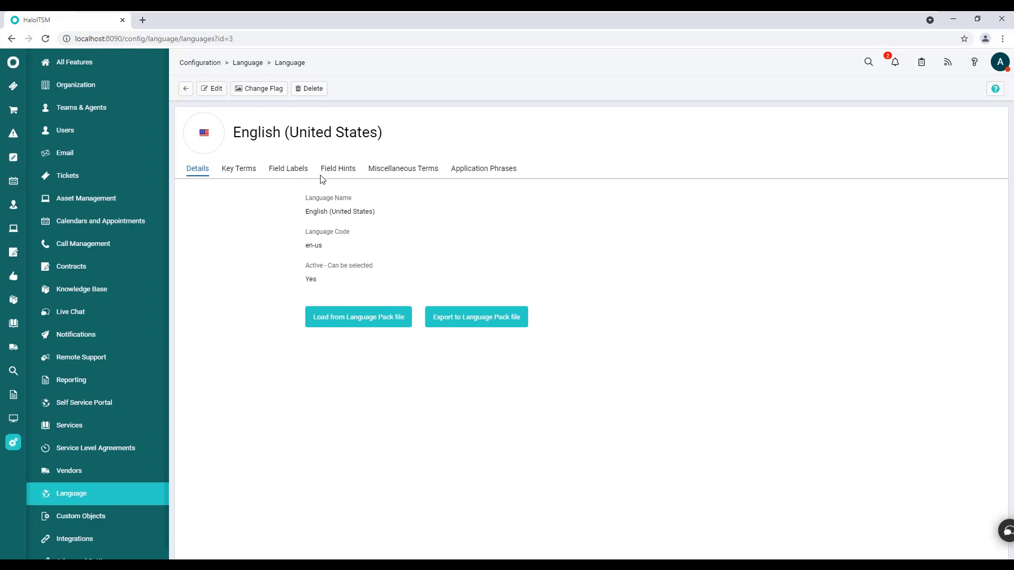
Step: Look through the key terms, field hints and miscellaneous terms of the English (United States) language
{"action": "left_click", "coordinate": [246, 176]}
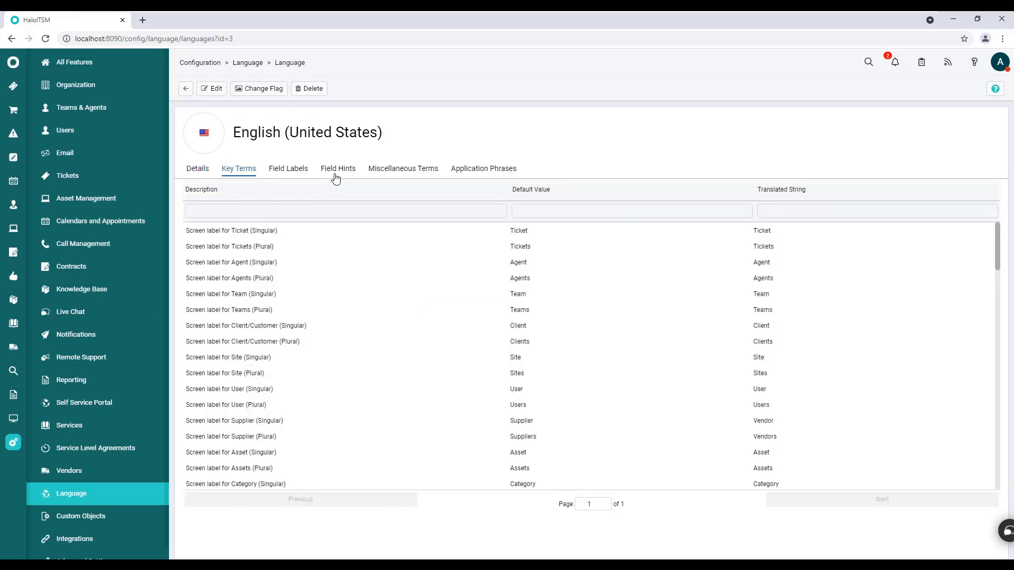
{"action": "left_click", "coordinate": [343, 172]}
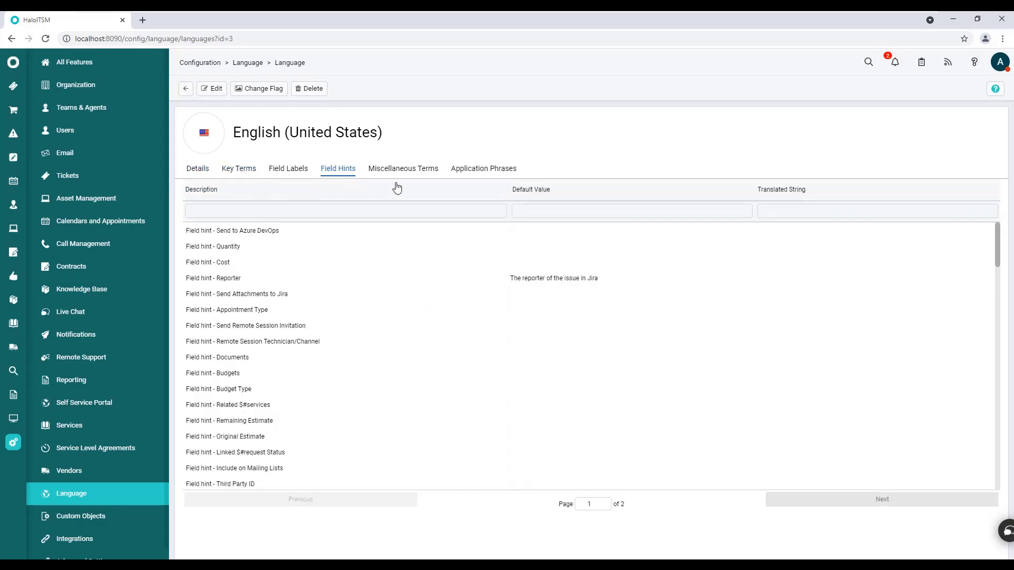
{"action": "left_click", "coordinate": [404, 175]}
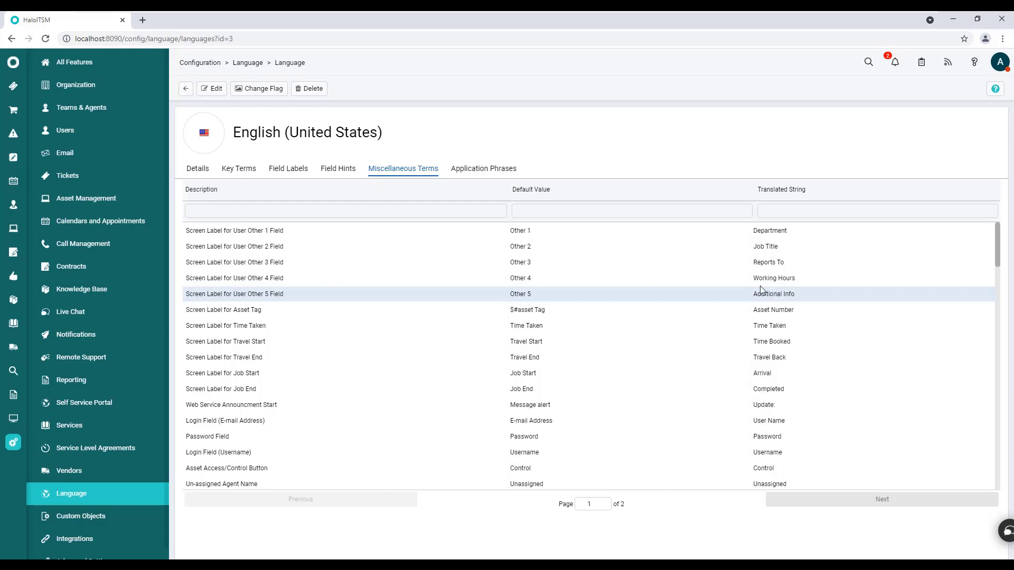
Step: Browse both pages of the language's field labels, including the custom field labels on page 2
{"action": "left_click", "coordinate": [292, 174]}
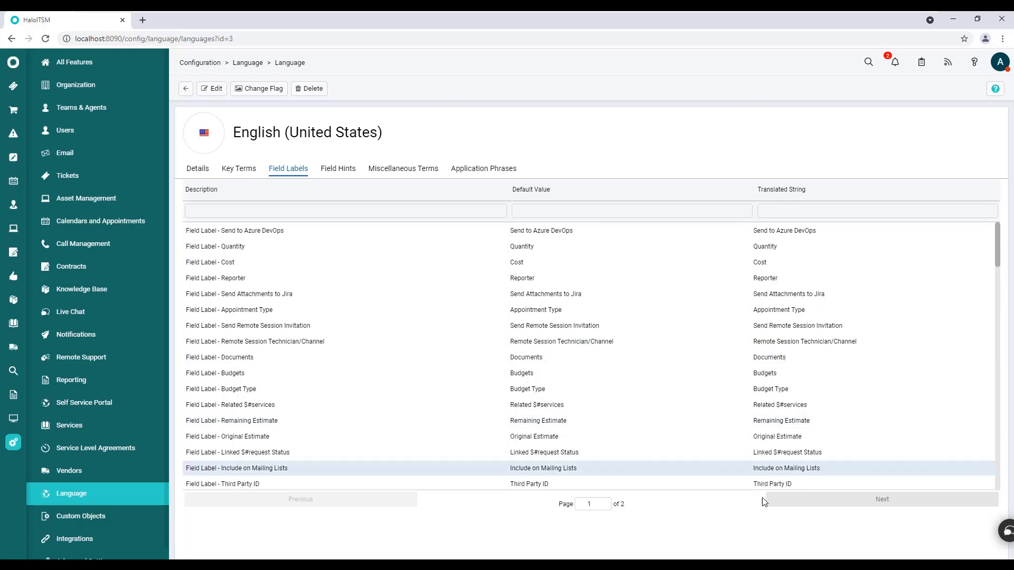
{"action": "scroll", "coordinate": [801, 430], "scroll_direction": "down", "scroll_amount": 4}
{"action": "scroll", "coordinate": [800, 424], "scroll_direction": "down", "scroll_amount": 14}
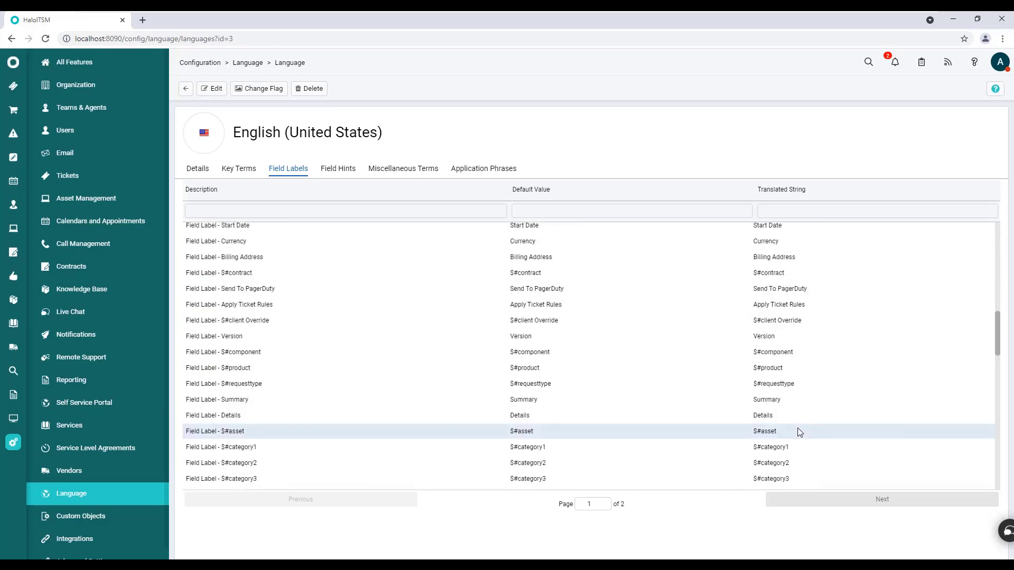
{"action": "scroll", "coordinate": [801, 433], "scroll_direction": "down", "scroll_amount": 6}
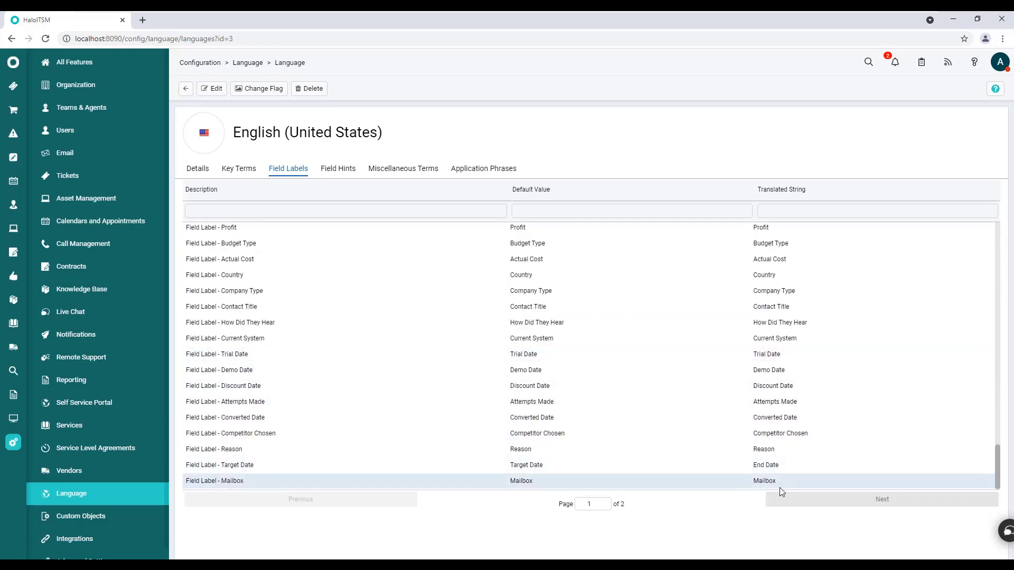
{"action": "left_click", "coordinate": [879, 500]}
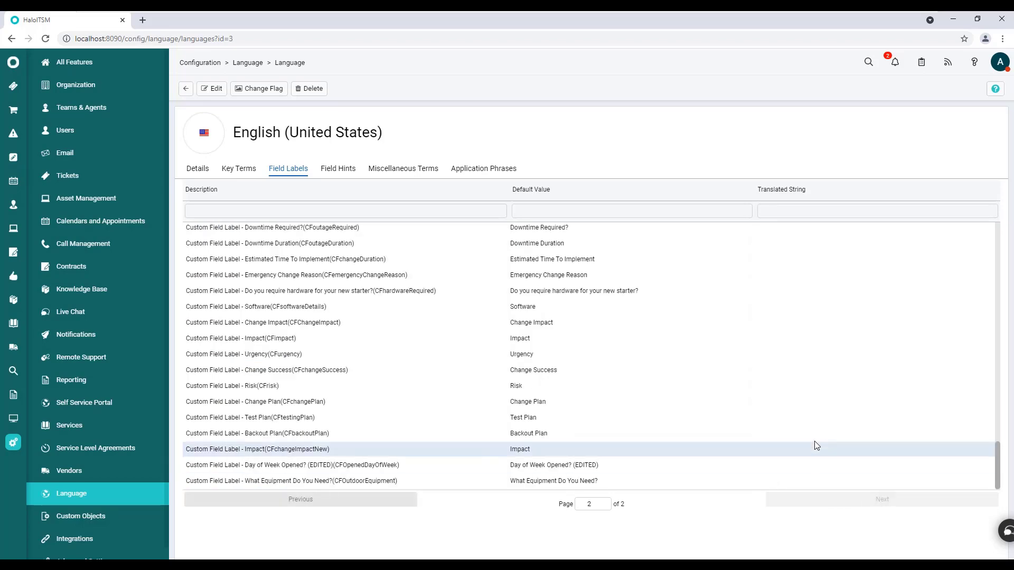
{"action": "scroll", "coordinate": [980, 417], "scroll_direction": "up", "scroll_amount": 3}
{"action": "scroll", "coordinate": [998, 428], "scroll_direction": "up", "scroll_amount": 5}
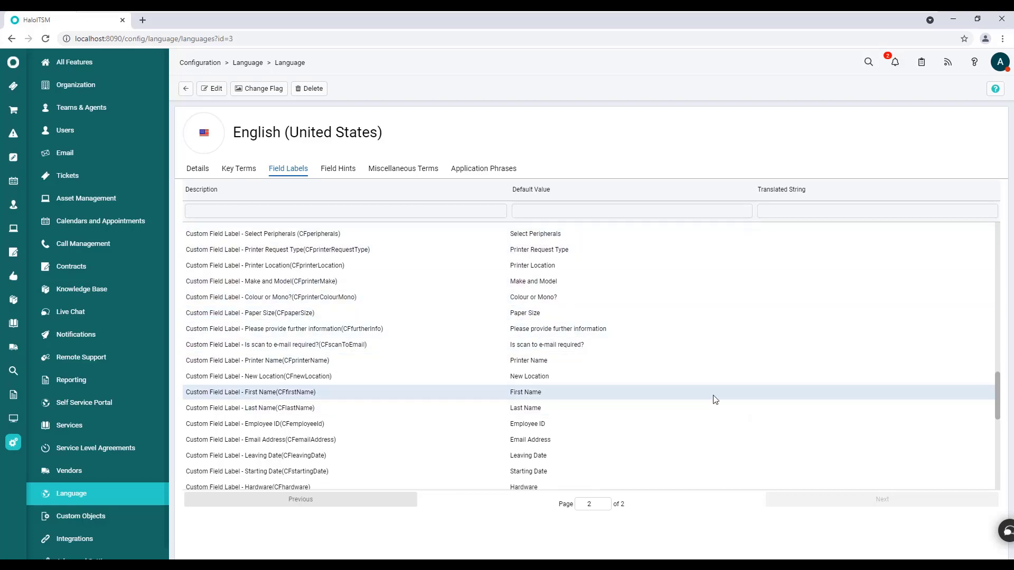
{"action": "scroll", "coordinate": [821, 378], "scroll_direction": "up", "scroll_amount": 10}
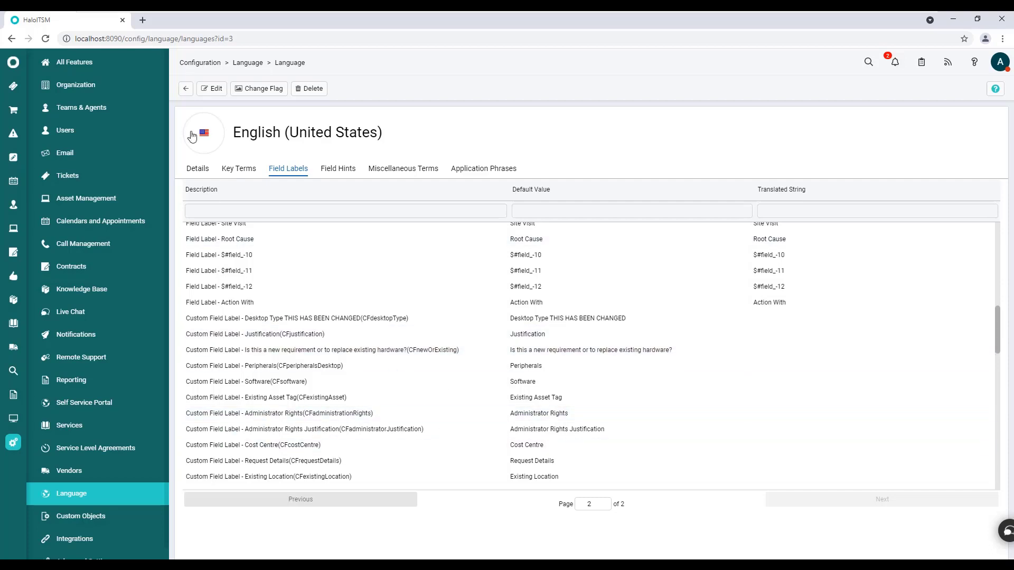
Step: Filter the field labels by "Summary", set that label's translated string to "Super Duper Summary" and save the language
{"action": "left_click", "coordinate": [215, 94]}
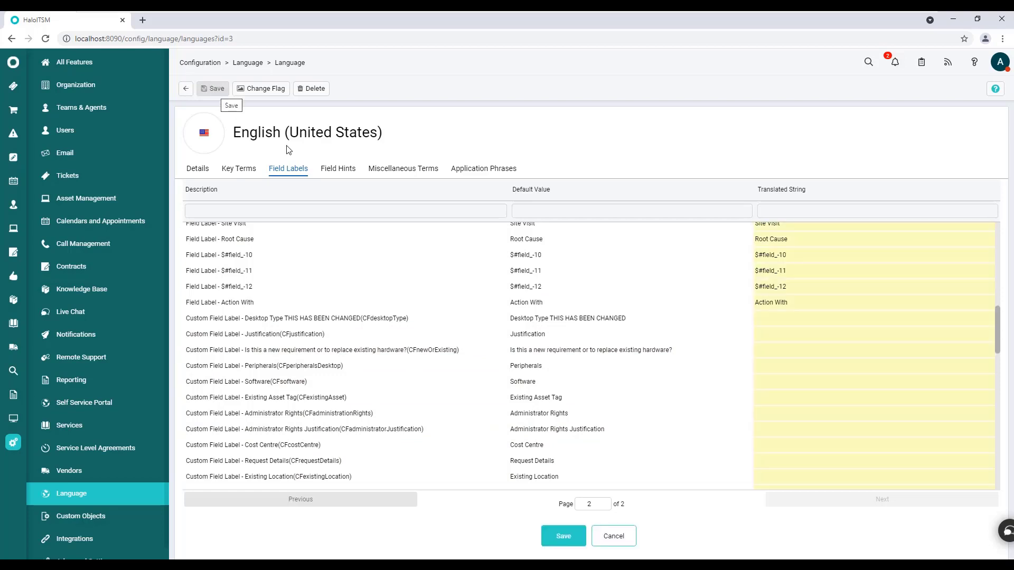
{"action": "left_click", "coordinate": [302, 210]}
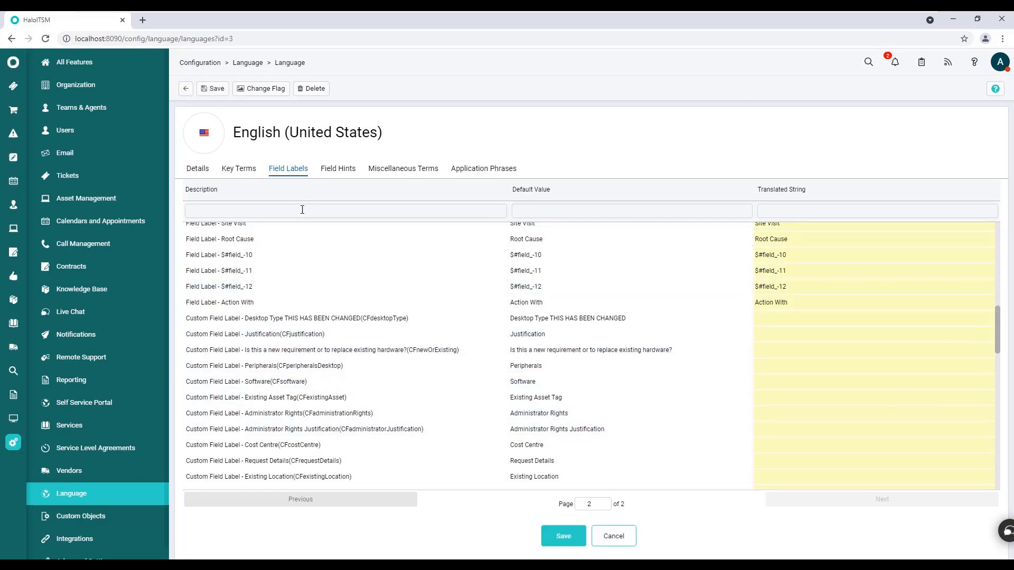
{"action": "type", "text": "Summary"}
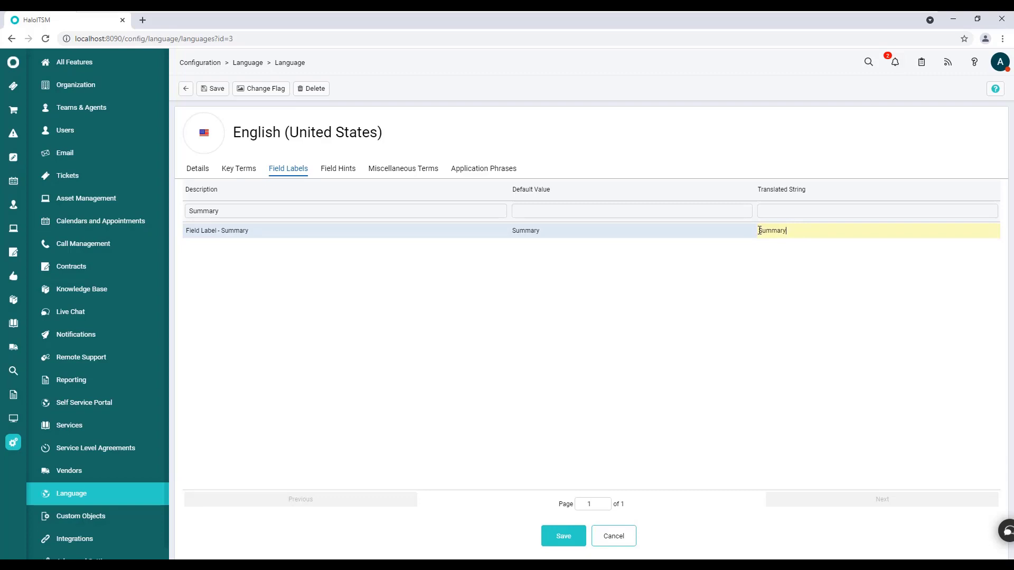
{"action": "type", "text": "Super Duper "}
{"action": "type", "text": "r"}
{"action": "left_click", "coordinate": [571, 537]}
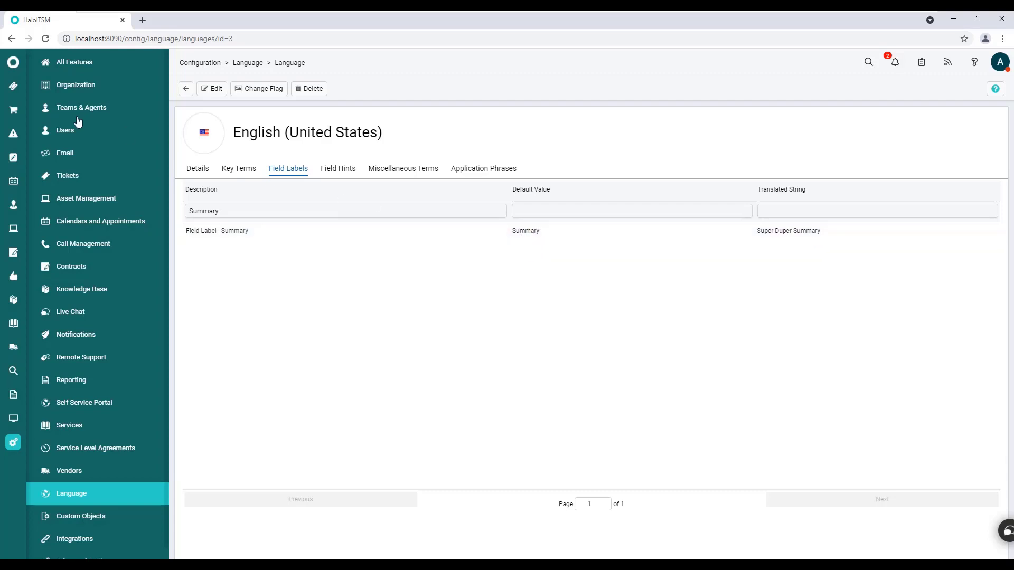
Step: Start a new incident to check the summary field's label, and collapse the Details section to view the day-of-week field
{"action": "left_click", "coordinate": [13, 65]}
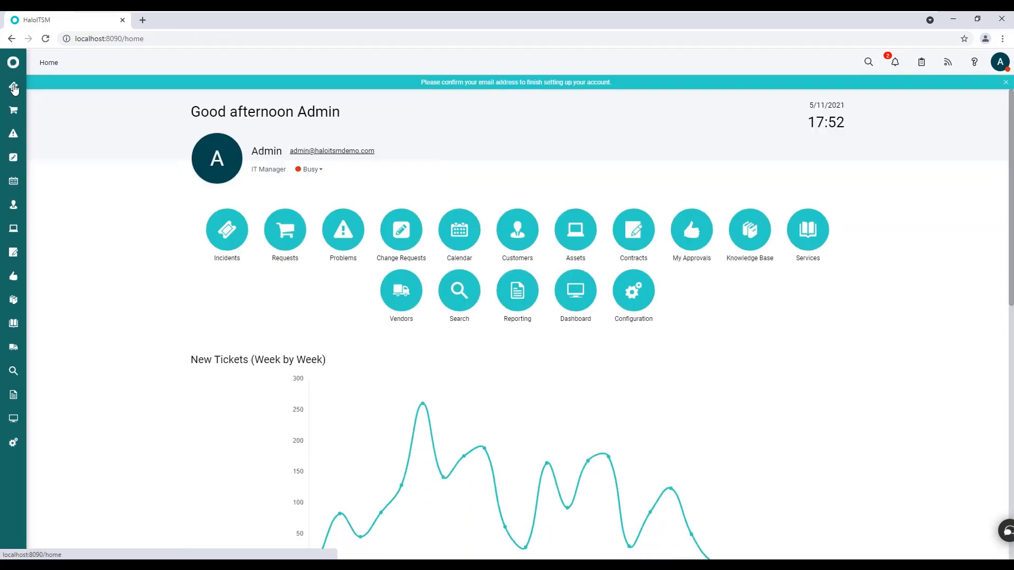
{"action": "left_click", "coordinate": [227, 234]}
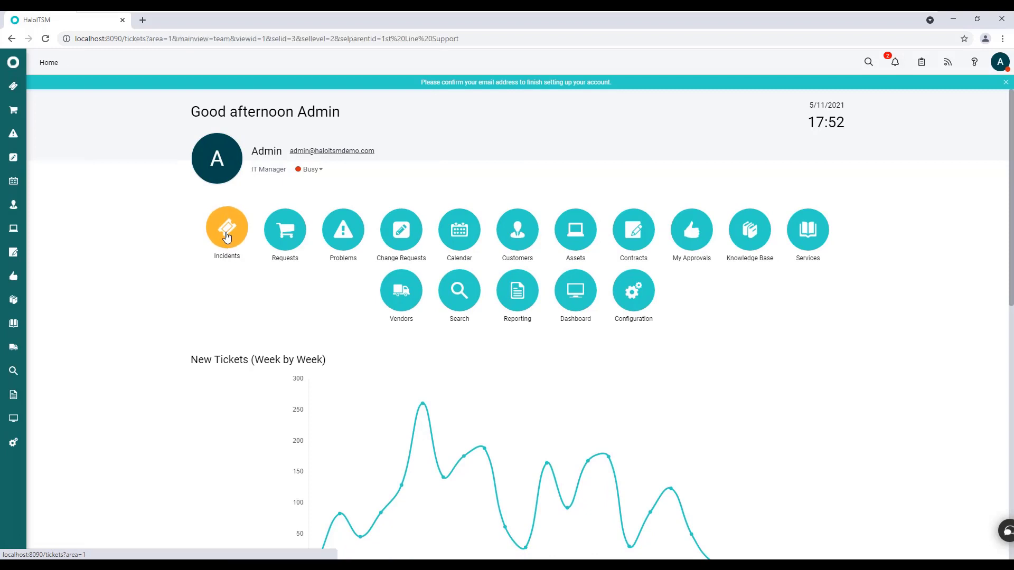
{"action": "left_click", "coordinate": [973, 89]}
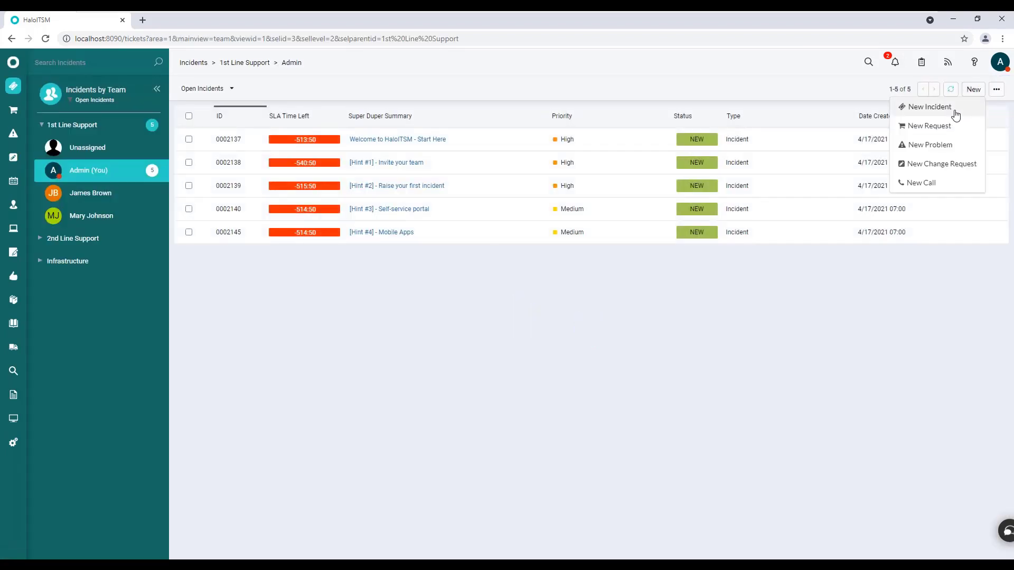
{"action": "left_click", "coordinate": [954, 112]}
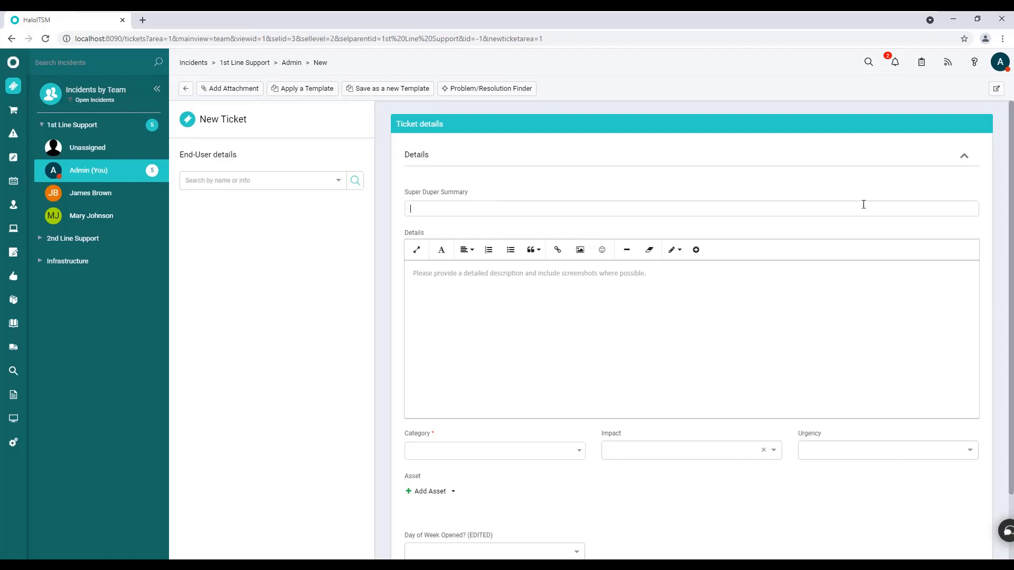
{"action": "left_click", "coordinate": [963, 157]}
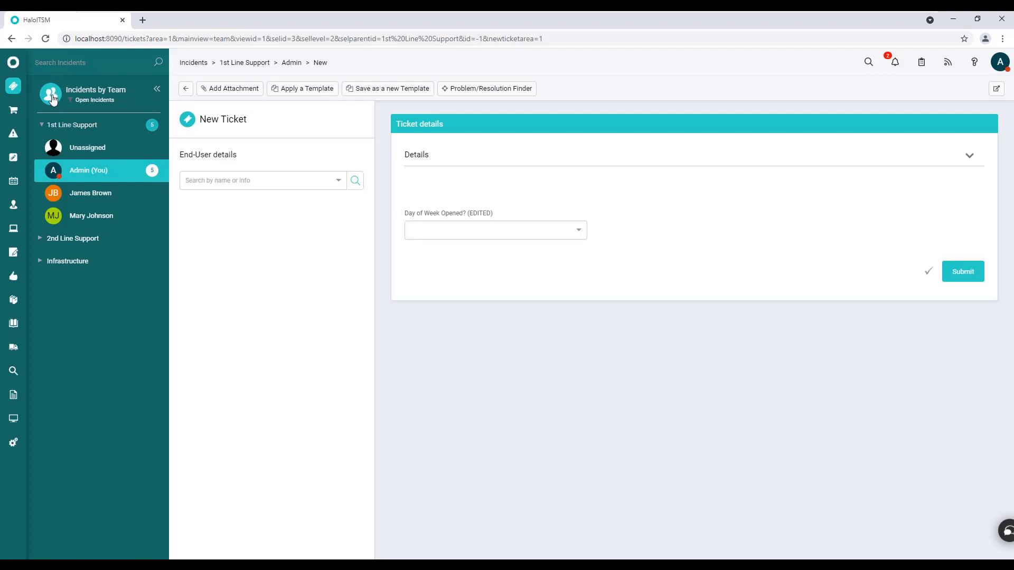
Step: Open the CFOpenedDayOfWeek ticket custom field from the second page of the custom fields configuration
{"action": "left_click", "coordinate": [13, 64]}
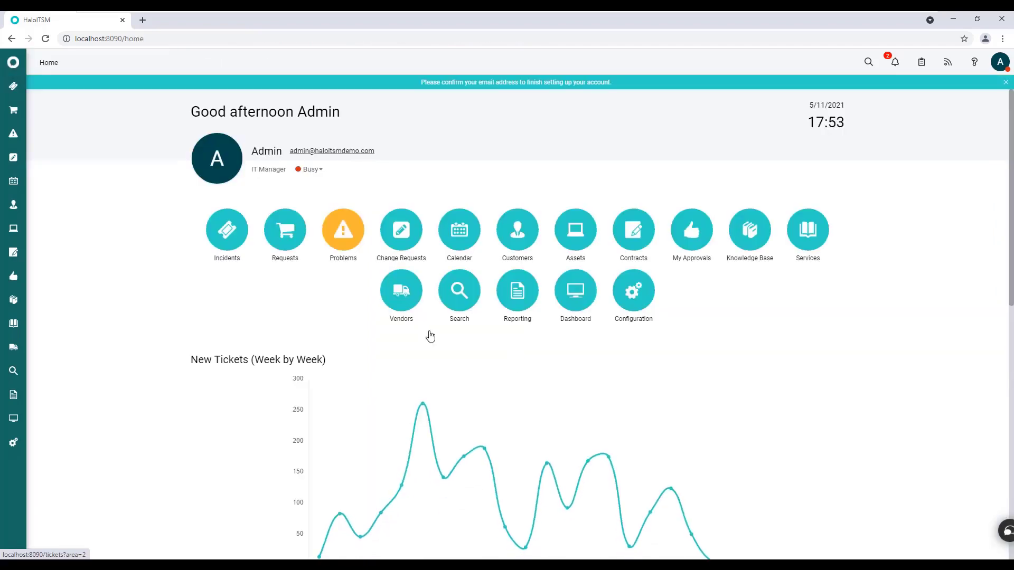
{"action": "left_click", "coordinate": [637, 301]}
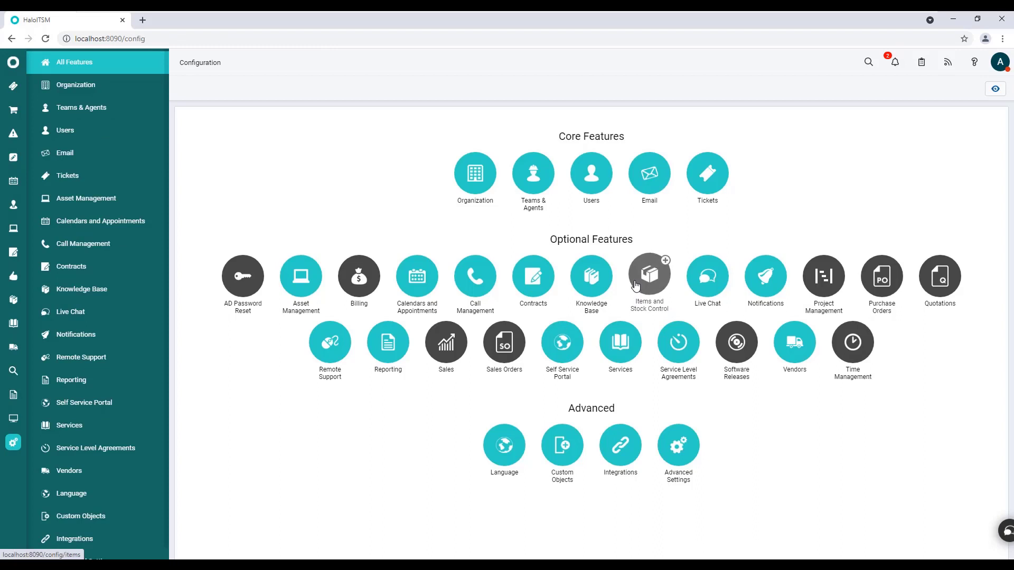
{"action": "left_click", "coordinate": [563, 463]}
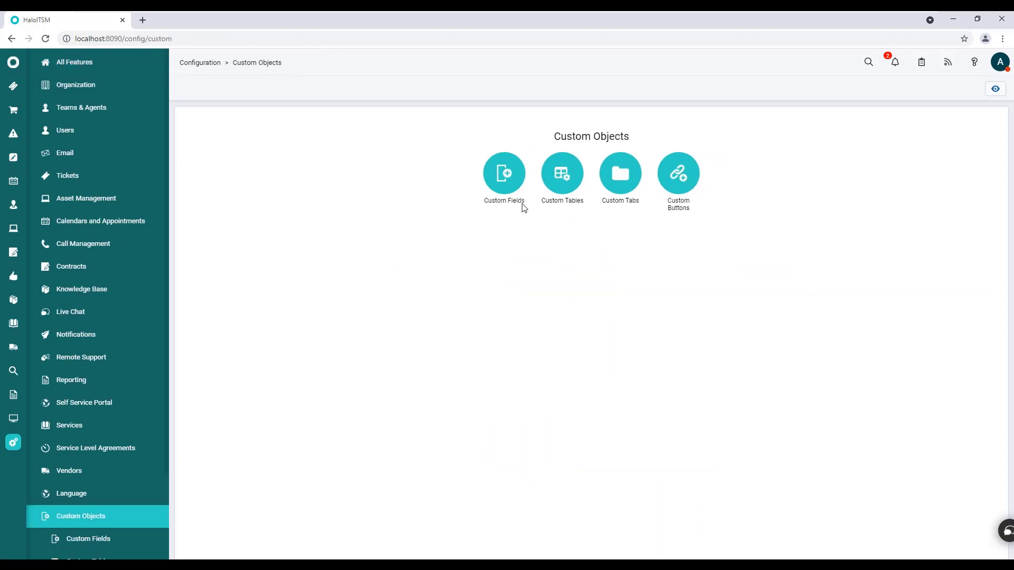
{"action": "left_click", "coordinate": [510, 195]}
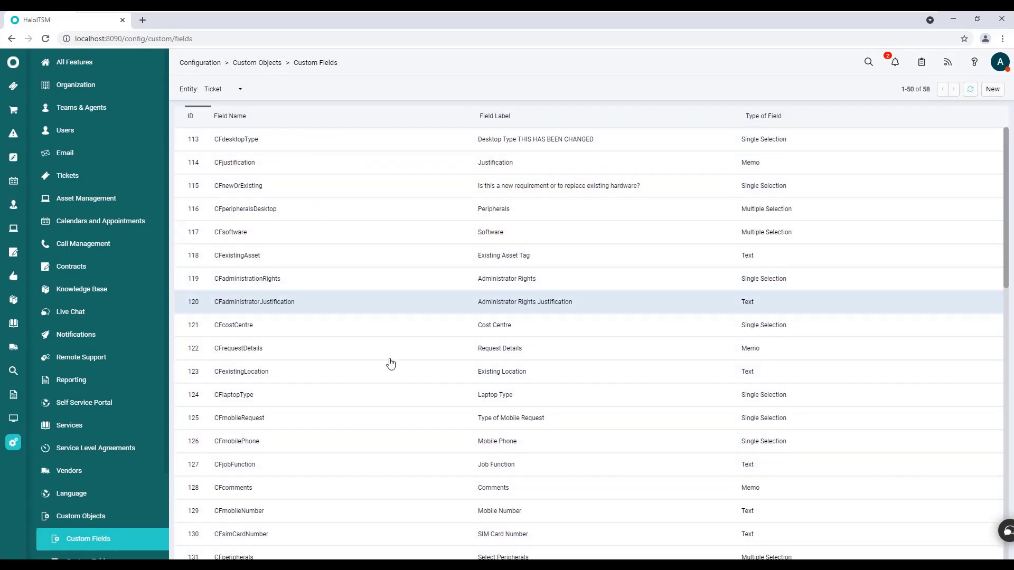
{"action": "left_click", "coordinate": [953, 90]}
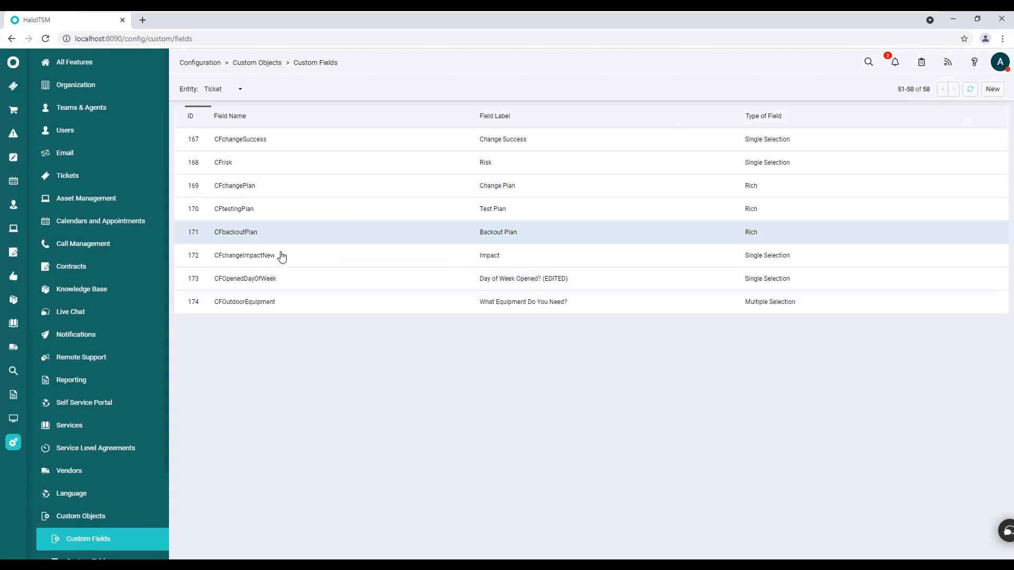
{"action": "left_click", "coordinate": [257, 284]}
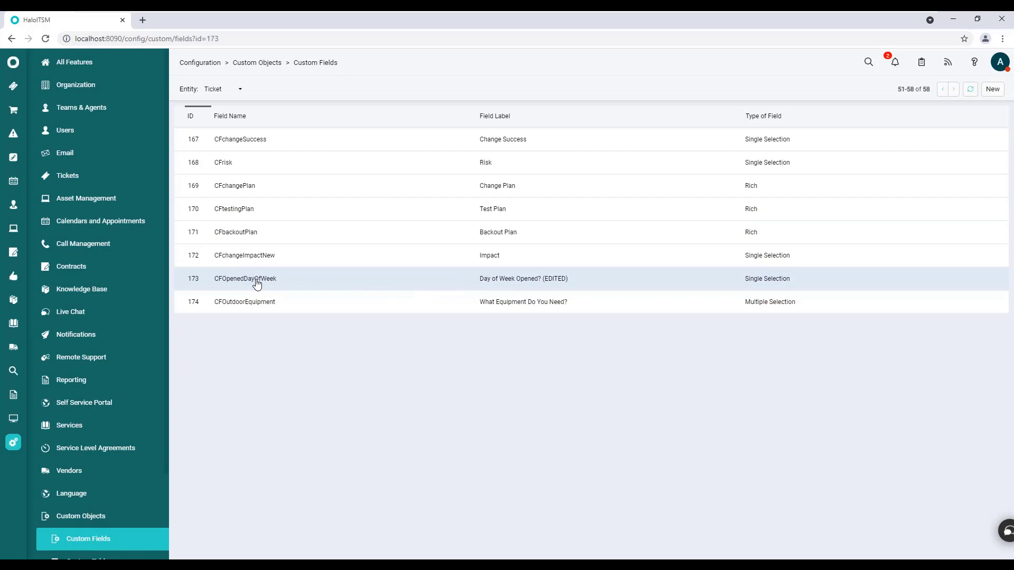
Step: Change the custom field's label to "Day of Week Opened? (Regular Label)" and save it
{"action": "left_click", "coordinate": [210, 91]}
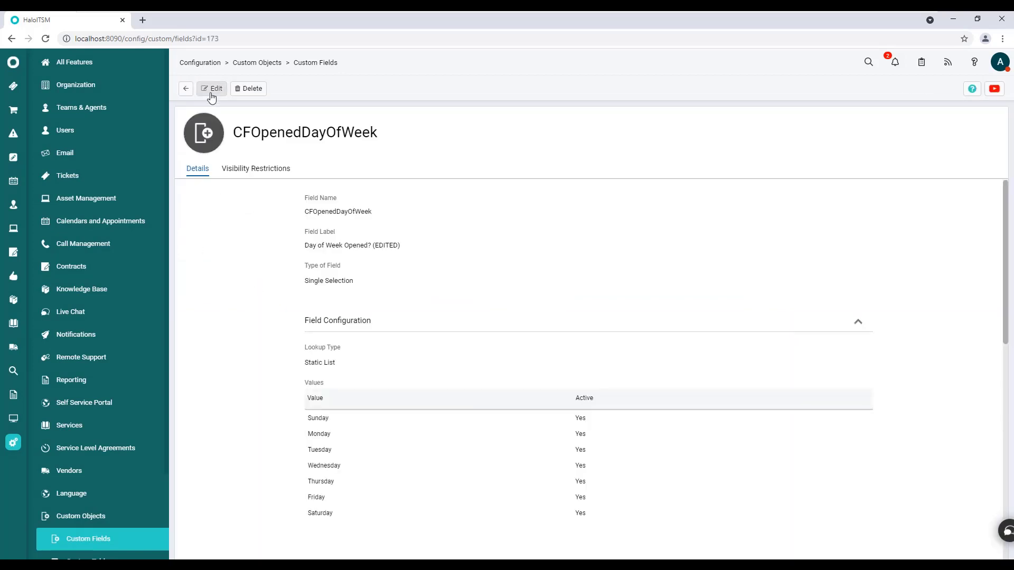
{"action": "left_click_drag", "start_coordinate": [414, 248], "coordinate": [379, 247]}
{"action": "type", "text": "(Regla"}
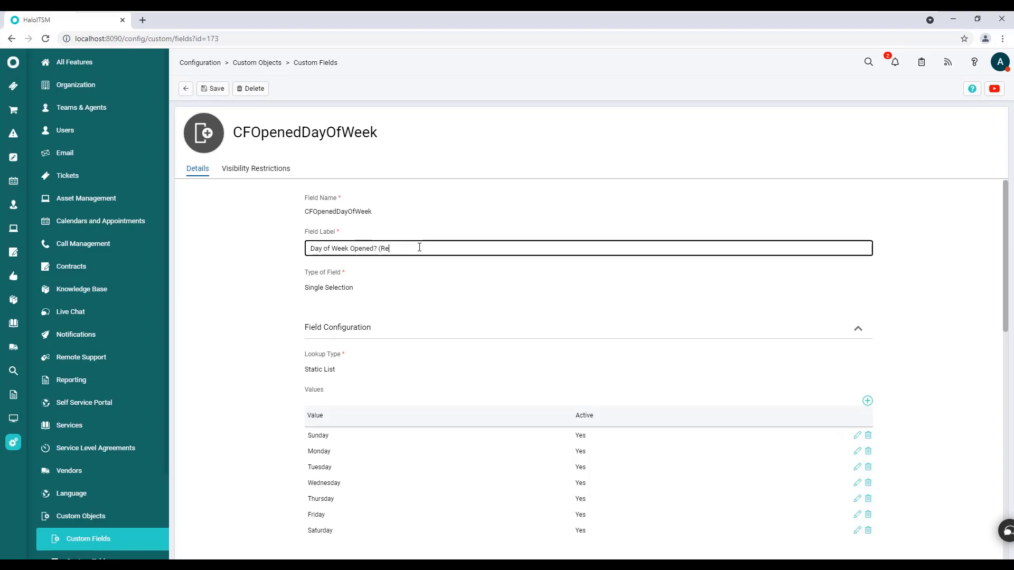
{"action": "key", "text": "BackSpace"}
{"action": "type", "text": "ular La"}
{"action": "type", "text": "ble"}
{"action": "key", "text": "BackSpace"}
{"action": "key", "text": "BackSpace"}
{"action": "type", "text": "el)"}
{"action": "left_click", "coordinate": [221, 93]}
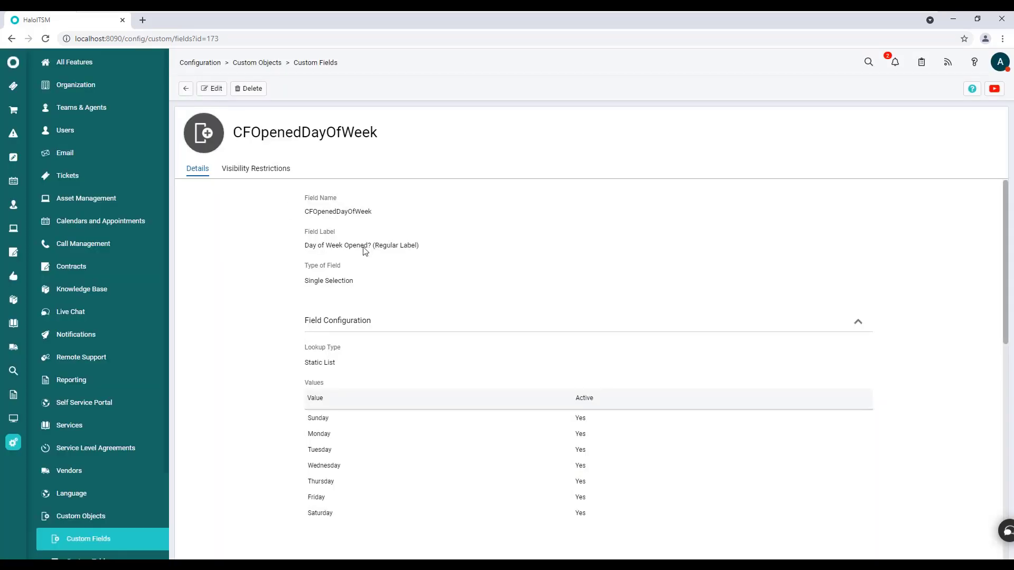
Step: Check the day-of-week field's label on a new incident form with its Details section collapsed, and return to the home page
{"action": "left_click", "coordinate": [14, 62]}
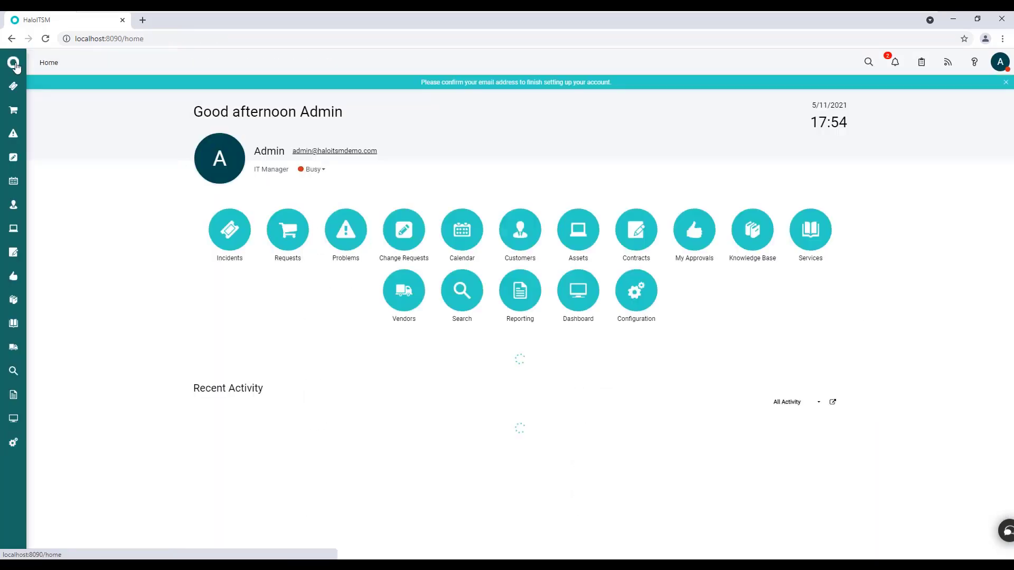
{"action": "left_click", "coordinate": [230, 237]}
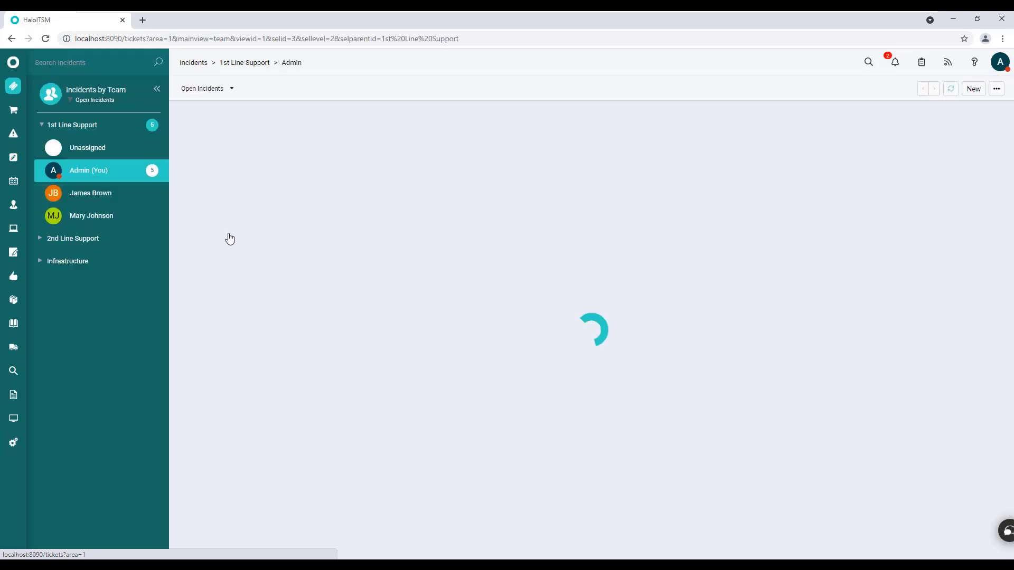
{"action": "left_click", "coordinate": [973, 89]}
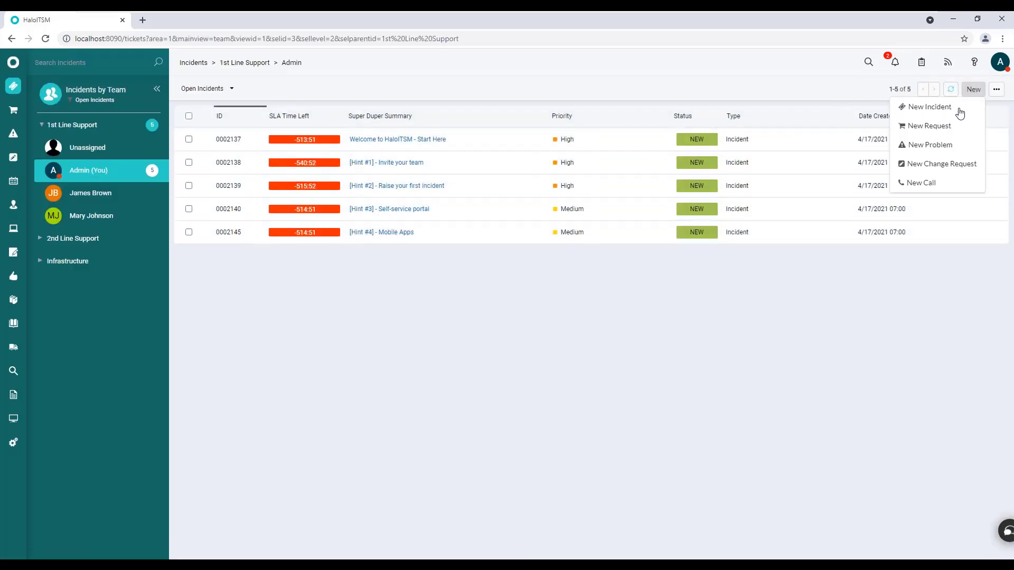
{"action": "left_click", "coordinate": [953, 107]}
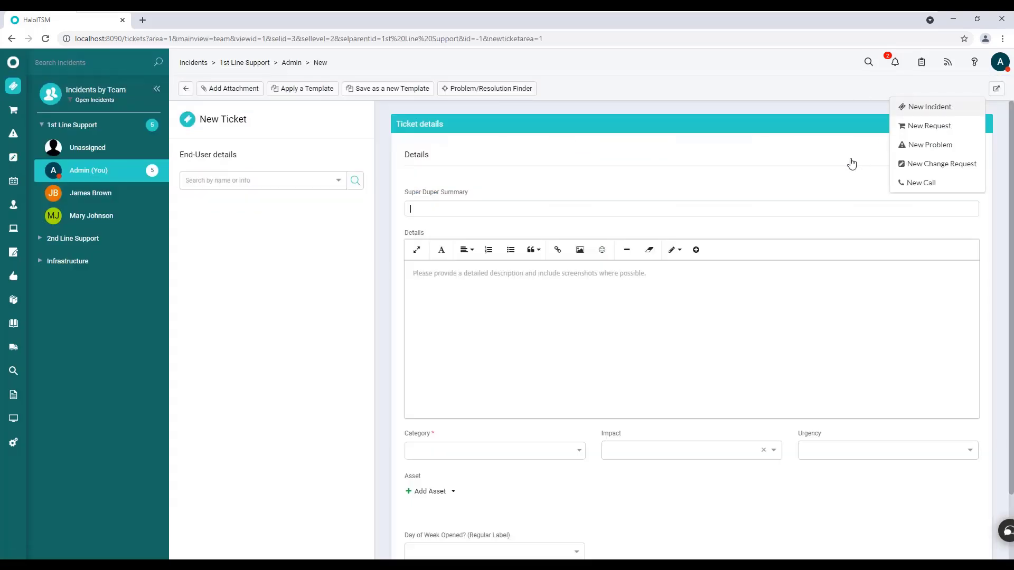
{"action": "left_click", "coordinate": [965, 156]}
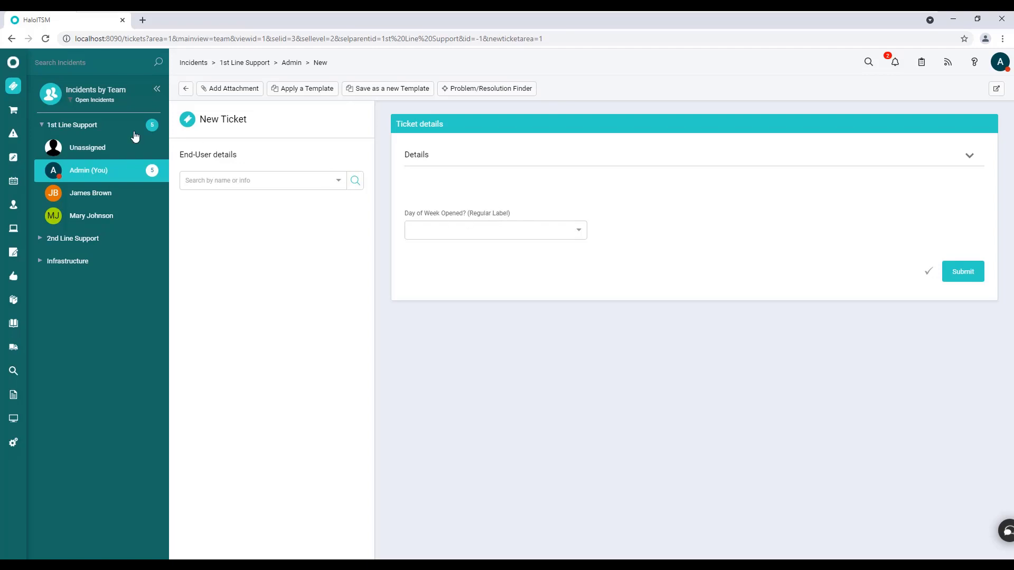
{"action": "left_click", "coordinate": [13, 64]}
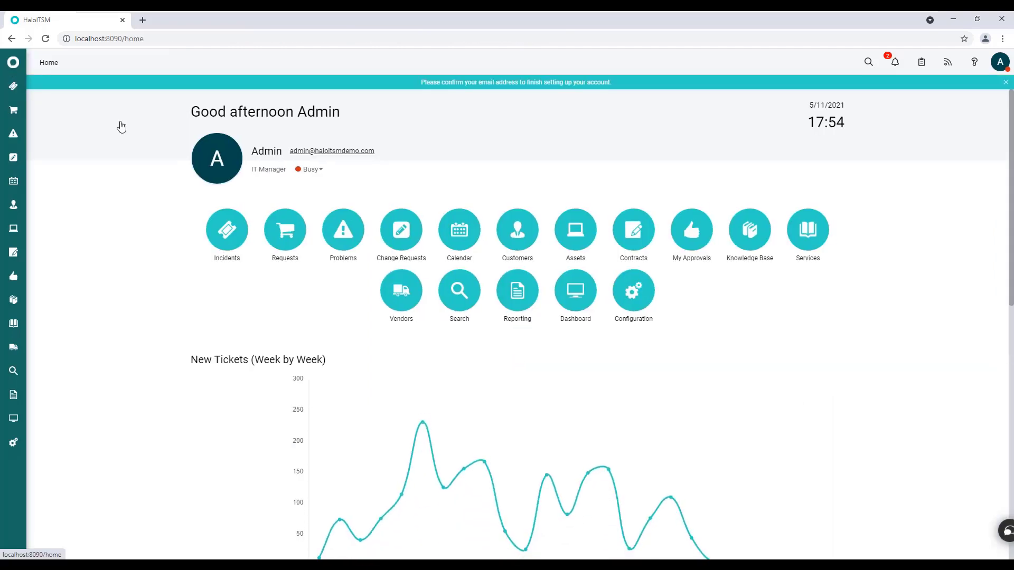
Step: Open the English (United States) language from the language customization settings and put its field labels into edit mode
{"action": "left_click", "coordinate": [640, 305]}
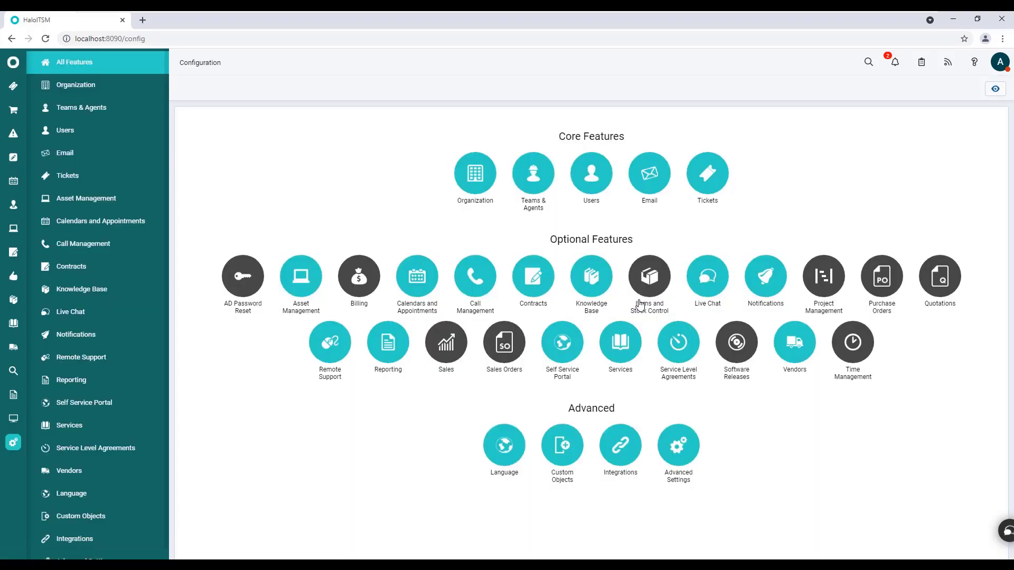
{"action": "left_click", "coordinate": [506, 449]}
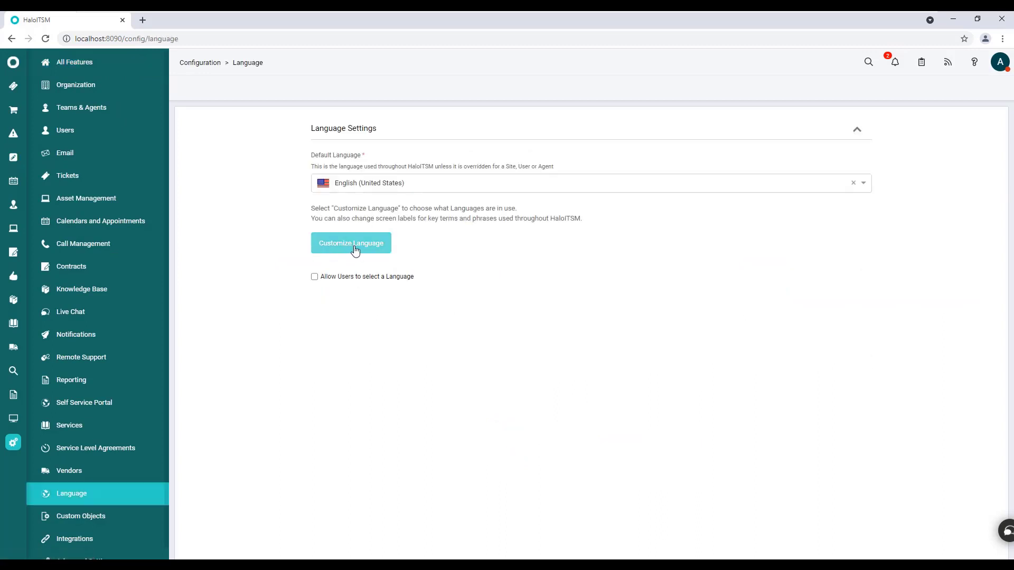
{"action": "left_click", "coordinate": [346, 246]}
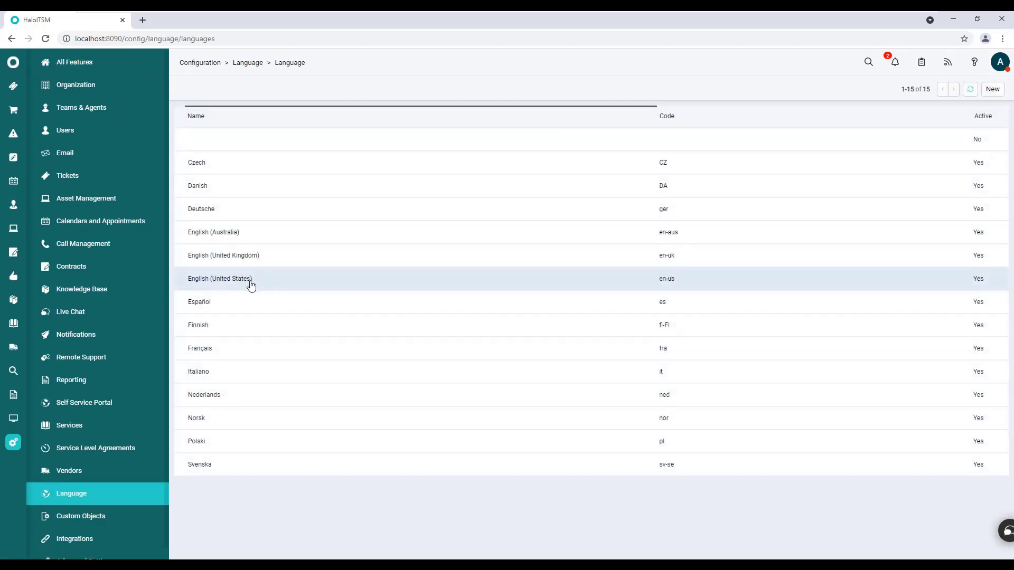
{"action": "left_click", "coordinate": [251, 285]}
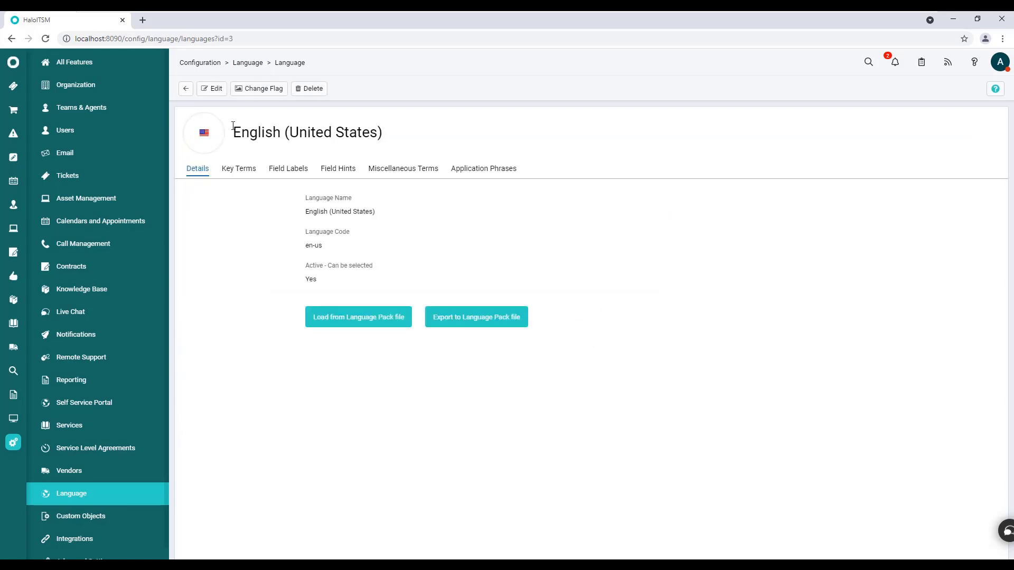
{"action": "left_click", "coordinate": [218, 90]}
{"action": "left_click", "coordinate": [280, 170]}
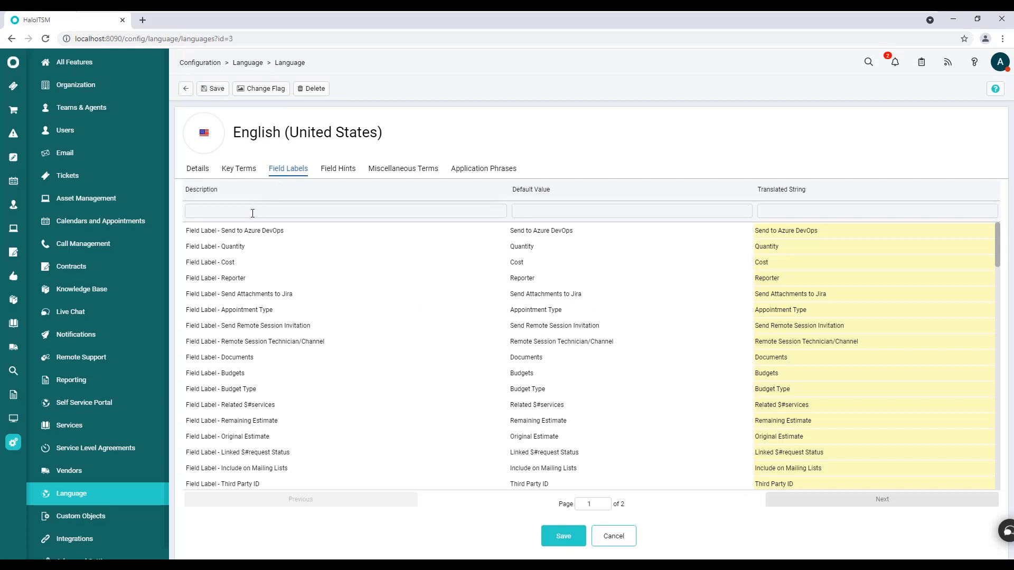
Step: Filter the field label descriptions by "Day", set the CFOpenedDayOfWeek translated string to "Day Of Week Opened? (Translated String)", and save
{"action": "type", "text": "Day"}
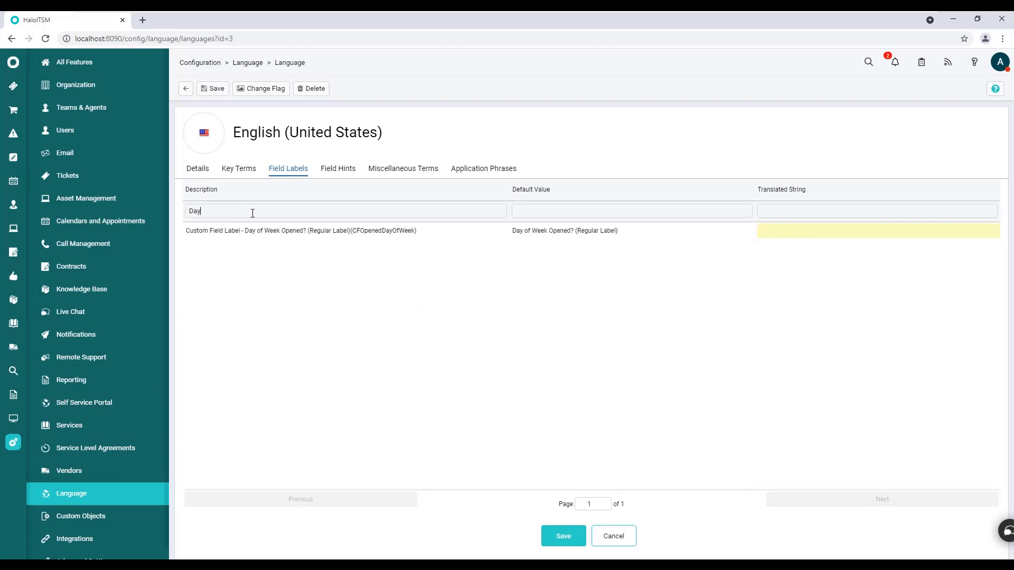
{"action": "left_click", "coordinate": [269, 231]}
{"action": "left_click", "coordinate": [793, 232]}
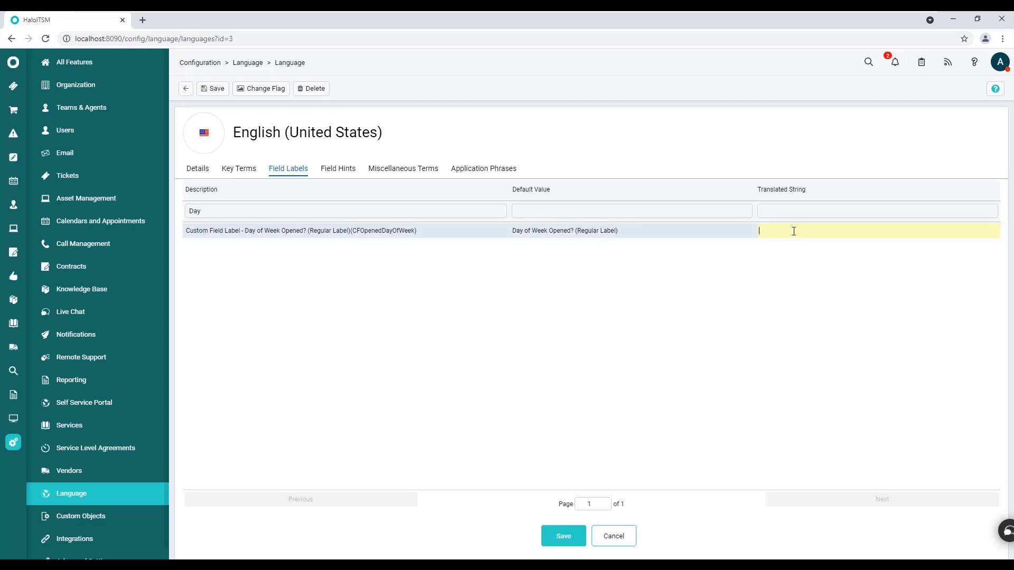
{"action": "type", "text": "Day Of Week Opened?"}
{"action": "key", "text": "BackSpace"}
{"action": "type", "text": "? (Translated String)"}
{"action": "left_click", "coordinate": [566, 540]}
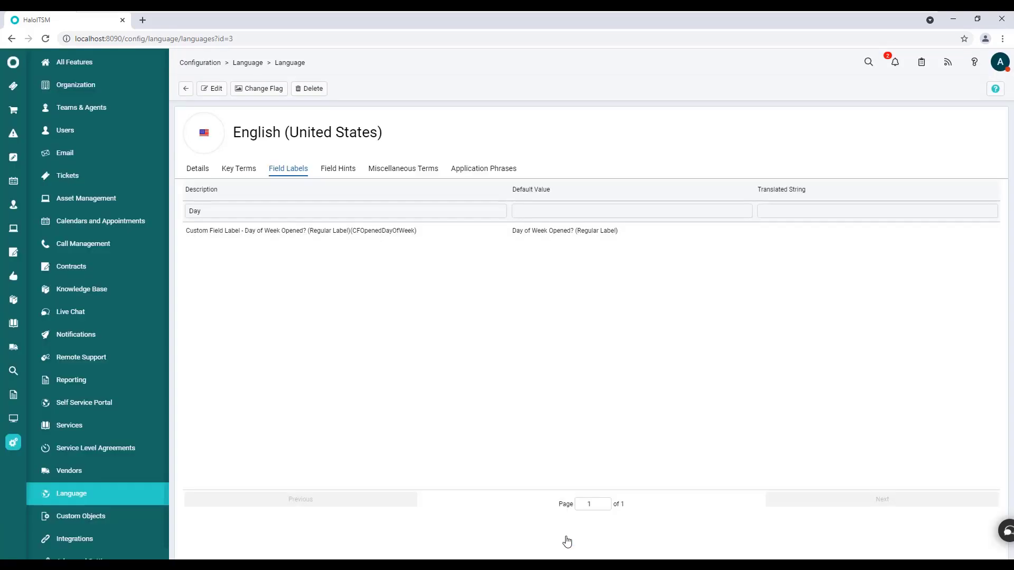
Step: Start a new incident, collapse its Details section to check the translated day-of-week label, and return to the home page
{"action": "left_click", "coordinate": [14, 63]}
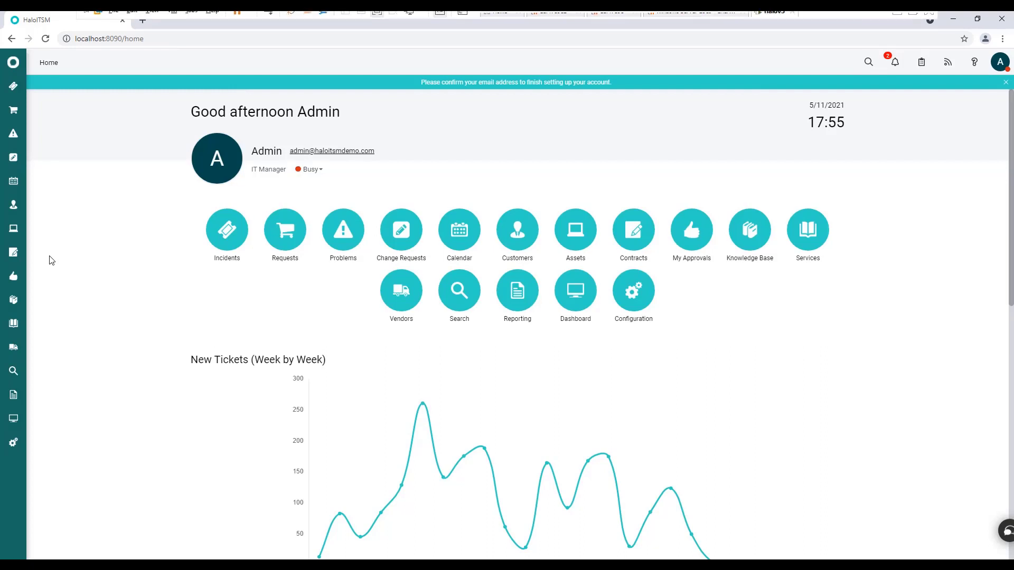
{"action": "mouse_move", "coordinate": [714, 33]}
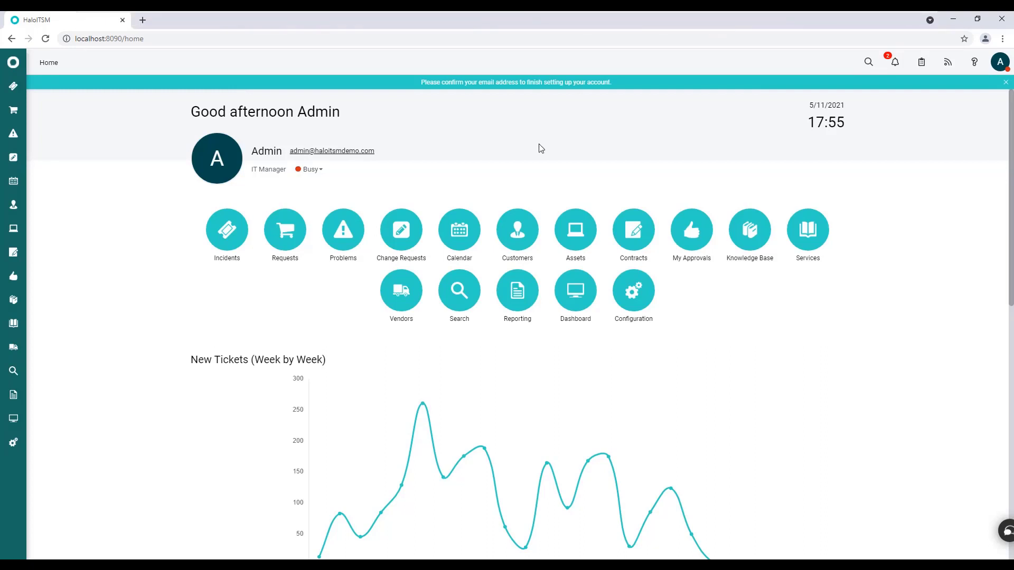
{"action": "left_click", "coordinate": [239, 228]}
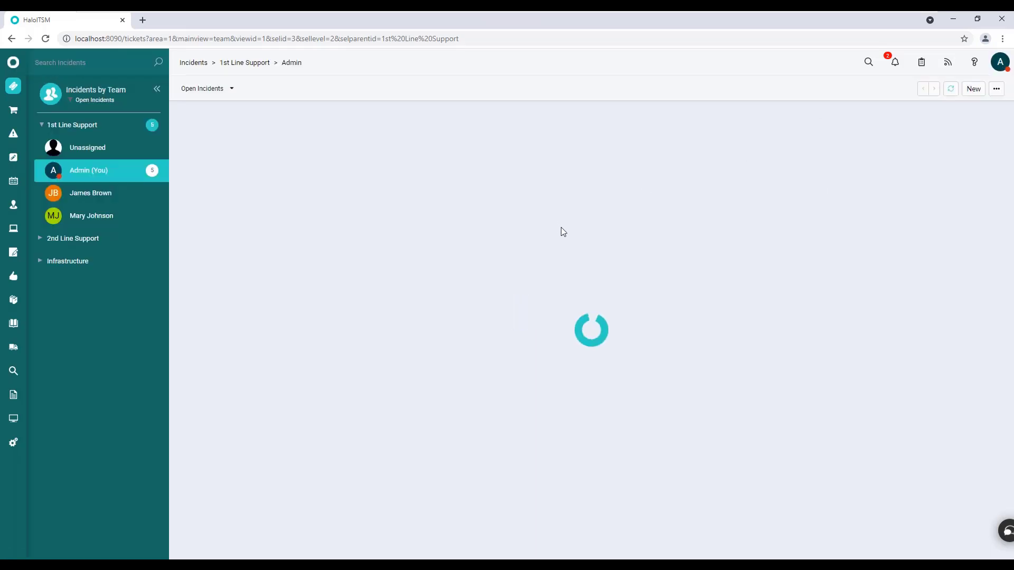
{"action": "left_click", "coordinate": [973, 90]}
{"action": "left_click", "coordinate": [938, 108]}
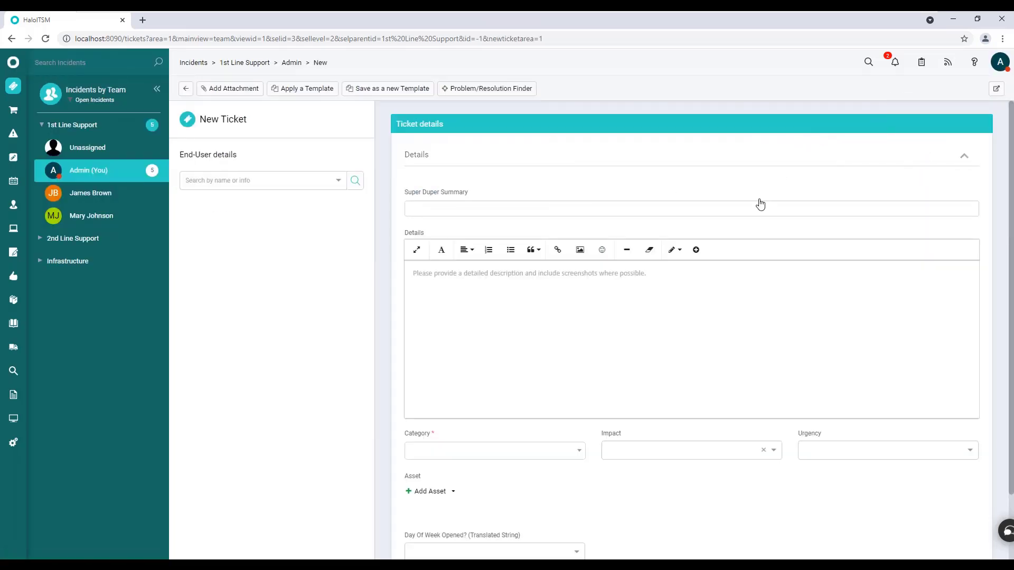
{"action": "left_click", "coordinate": [969, 159]}
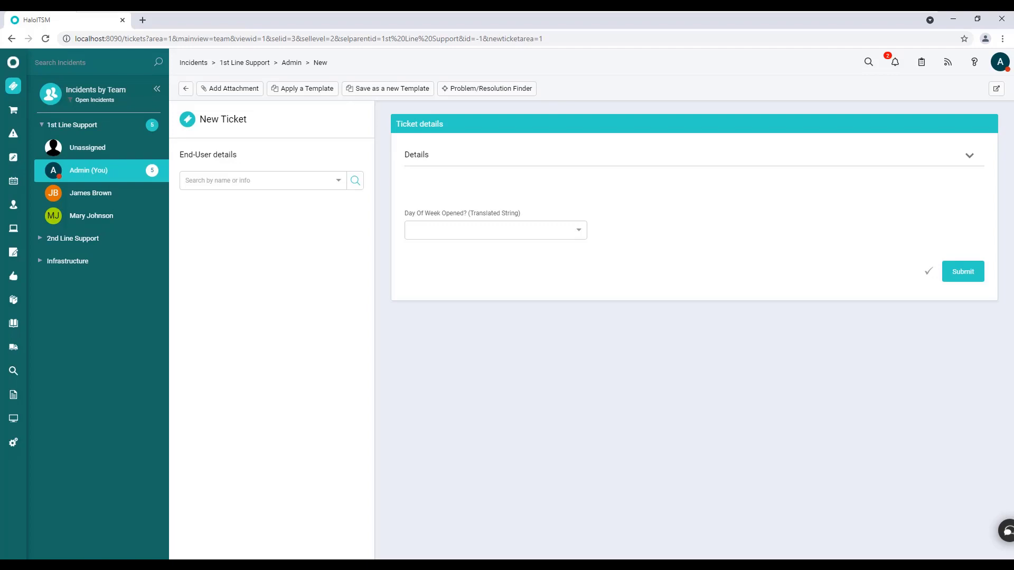
{"action": "left_click", "coordinate": [13, 63]}
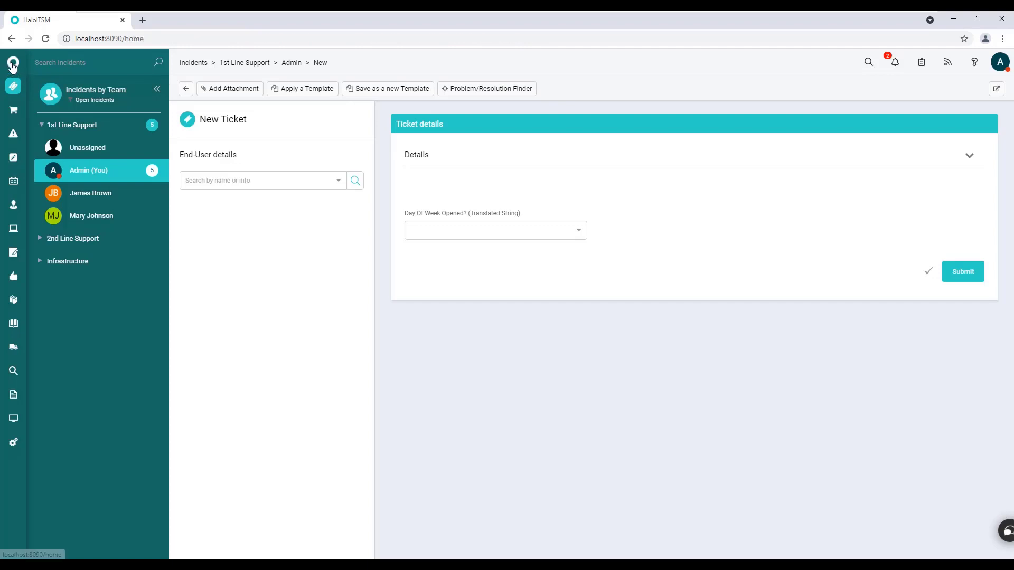